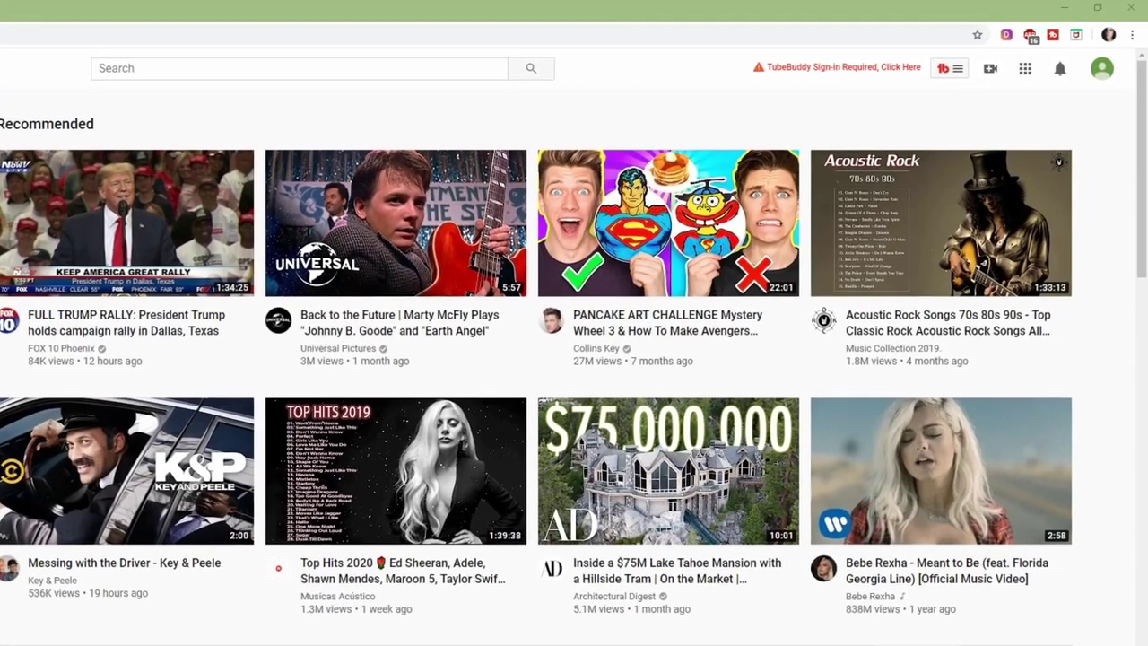
left_click(1102, 68)
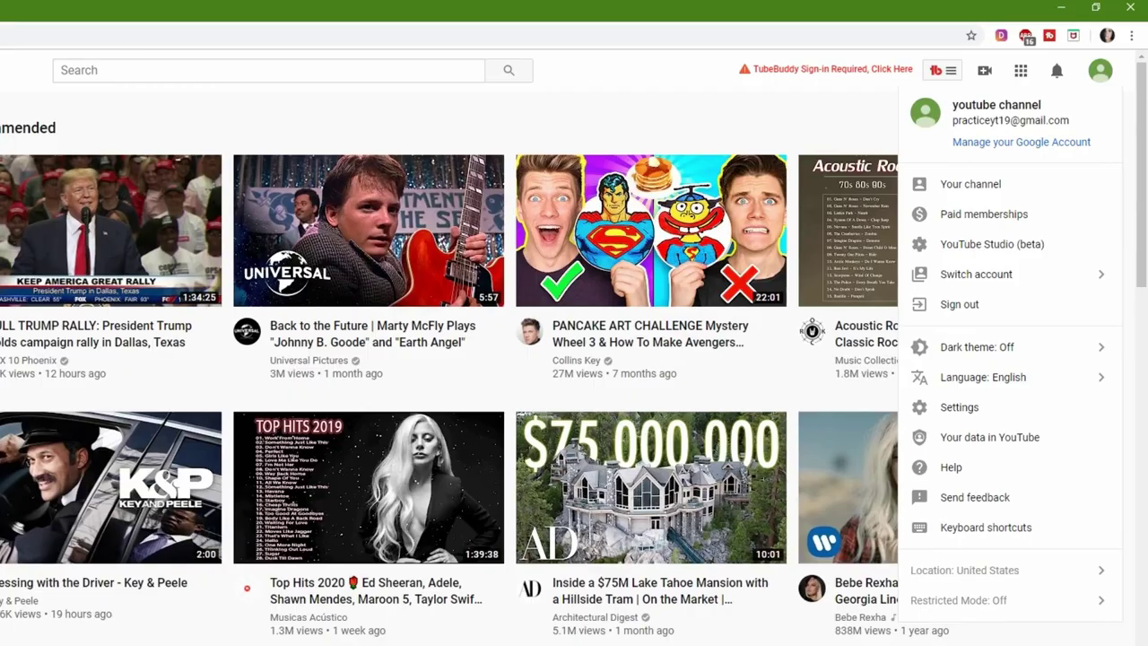
left_click(1100, 69)
left_click(1022, 69)
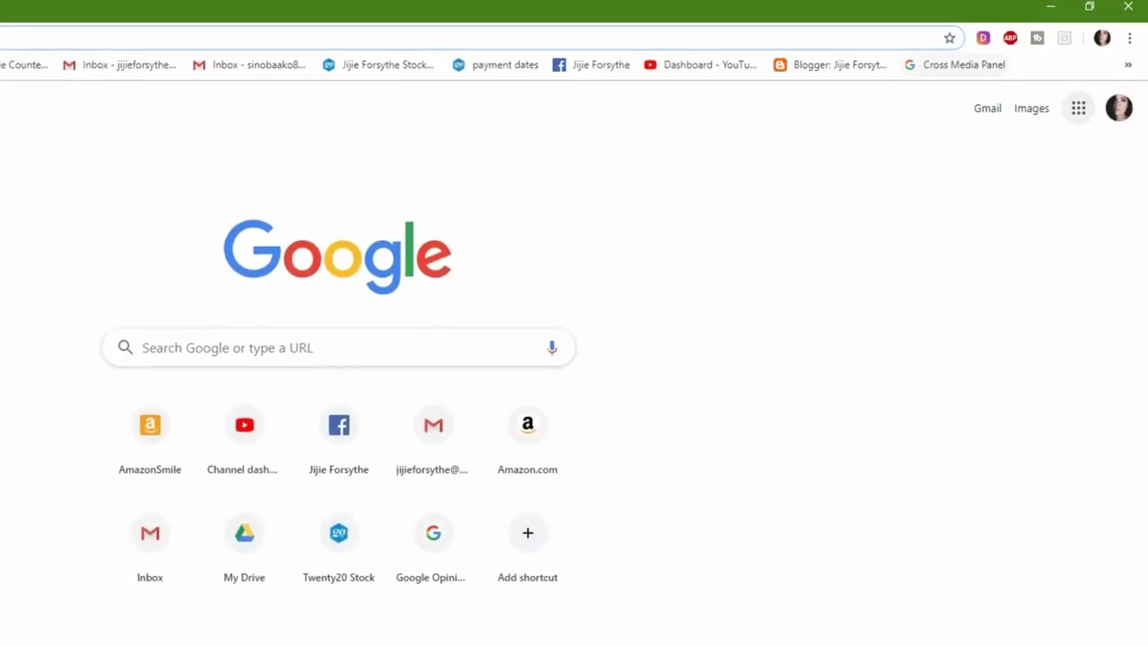
Switch to the practice Google account and open YouTube from the Google apps
left_click(1119, 109)
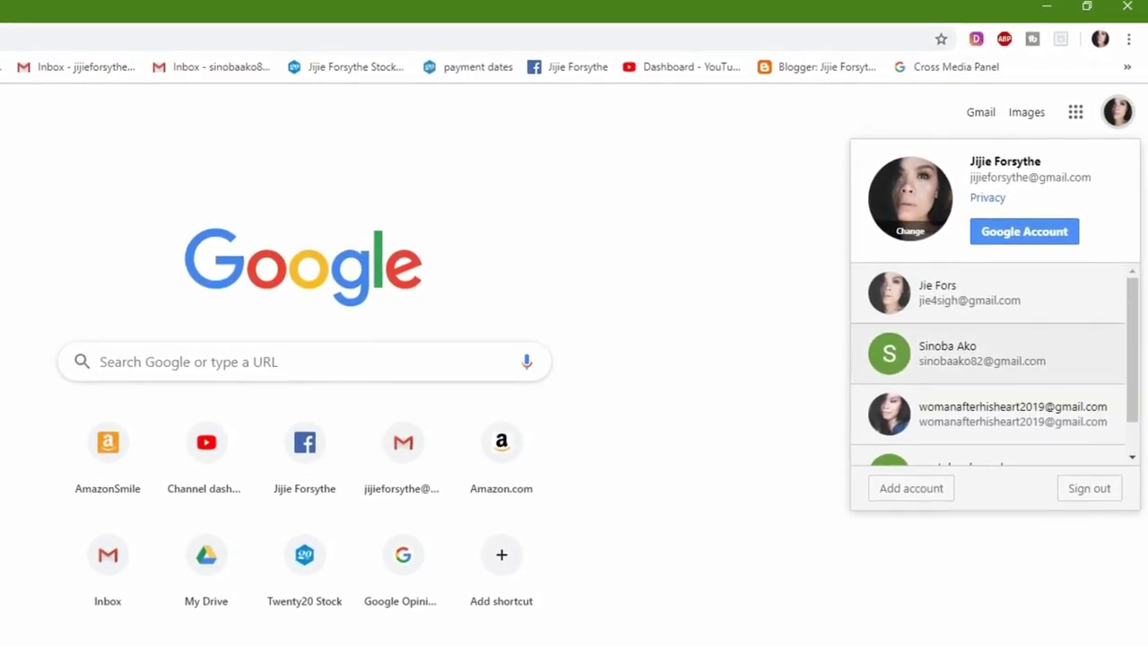
scroll(995, 322, "down", 1)
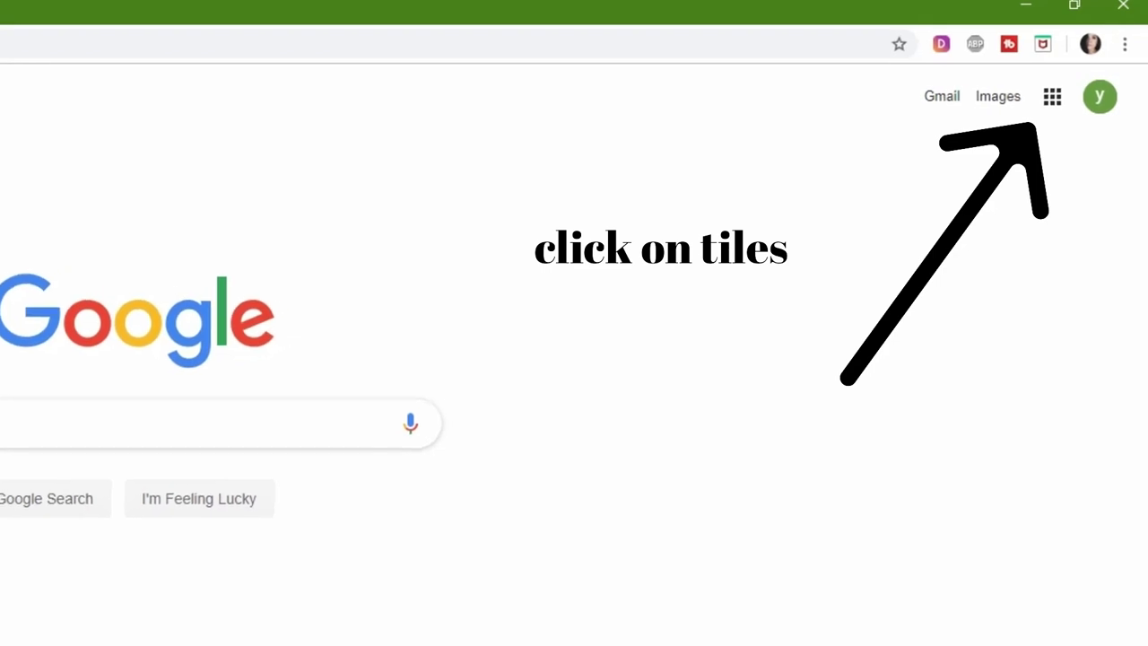
left_click(1051, 97)
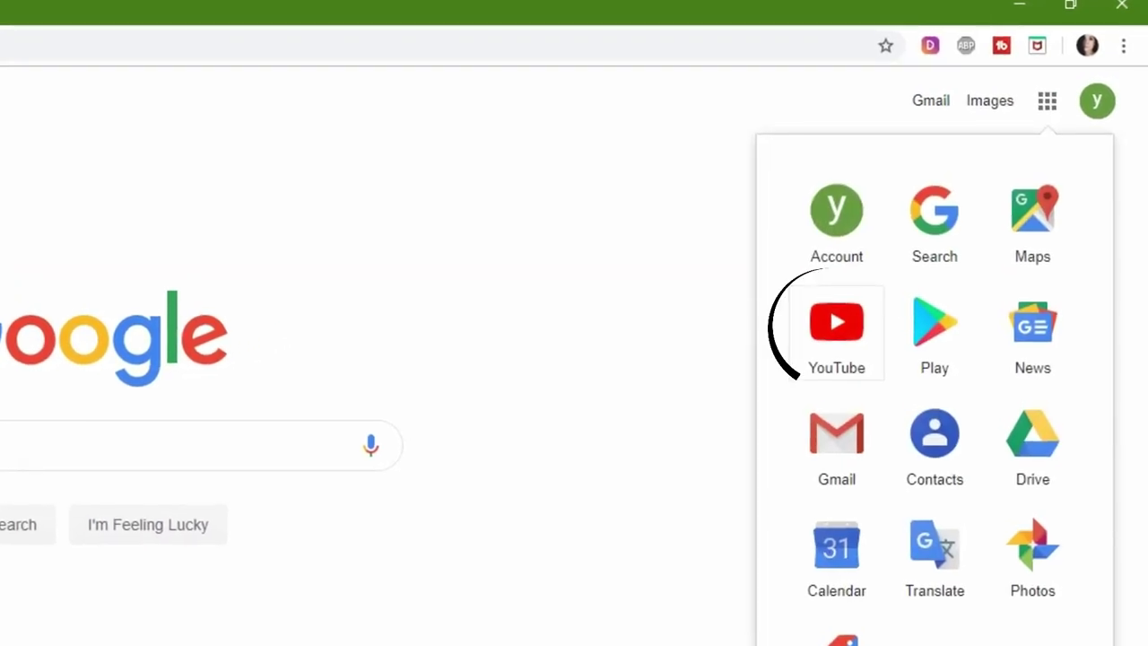
left_click(832, 332)
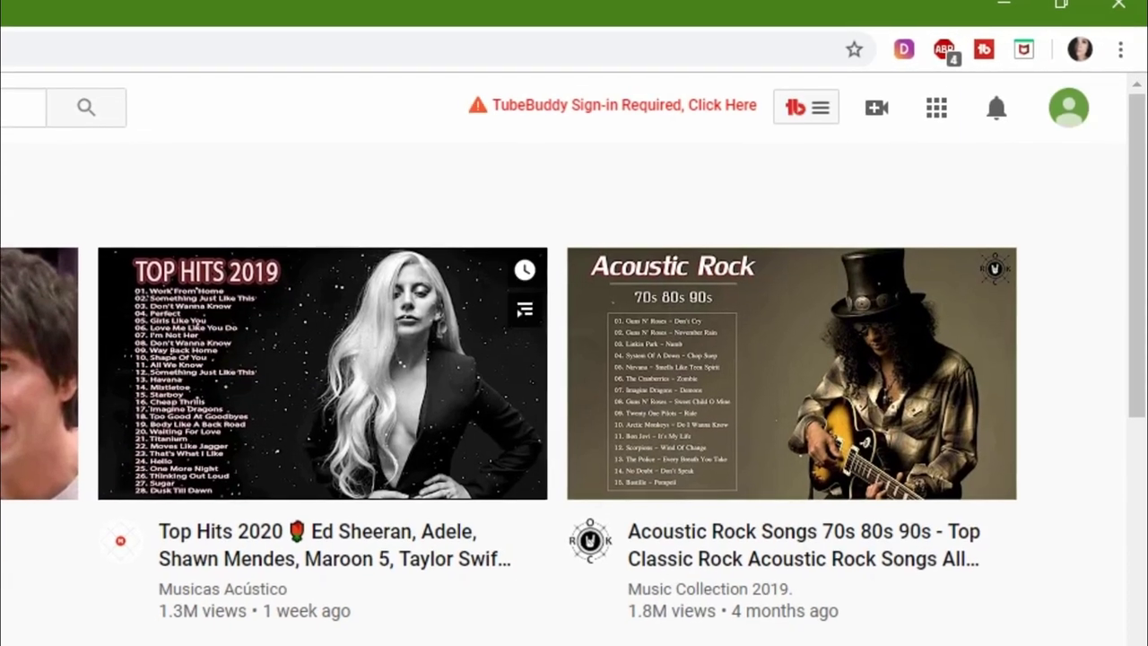
Create a channel for the signed-in account, keeping the prefilled name "youtube channel"
mouse_move(310, 379)
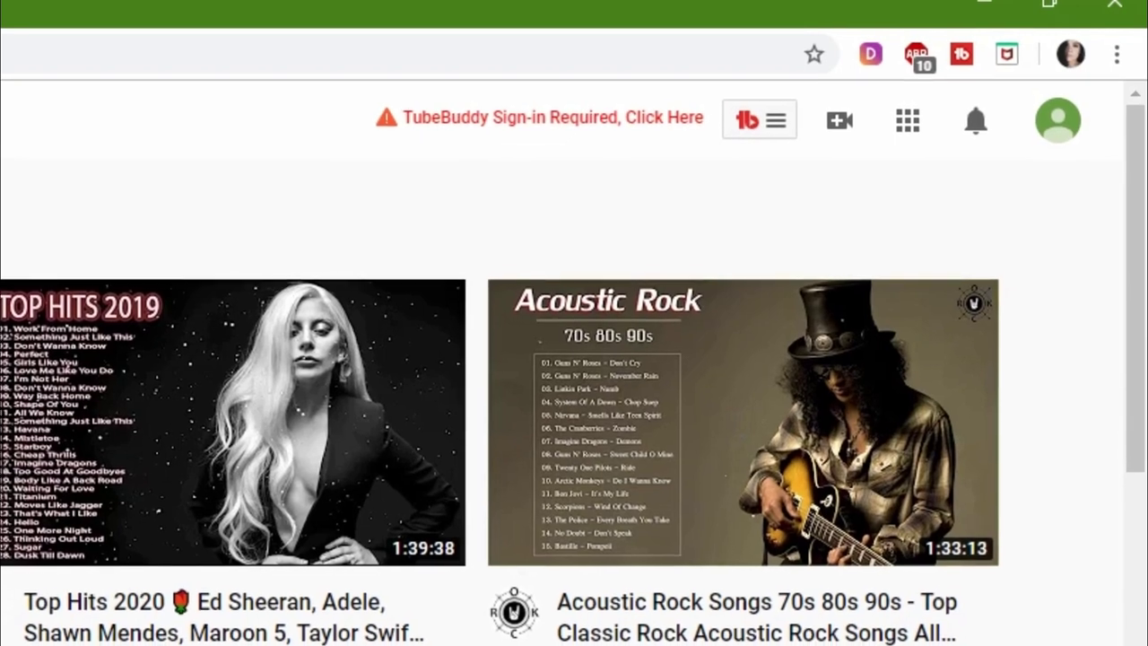
left_click(1056, 122)
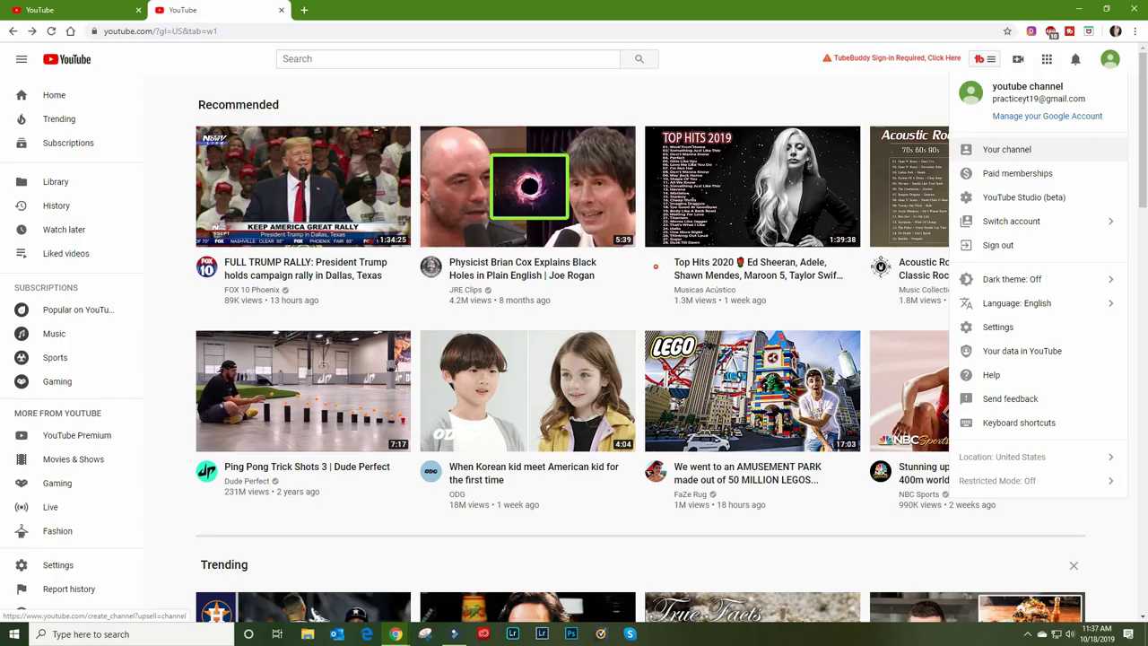
left_click(1006, 148)
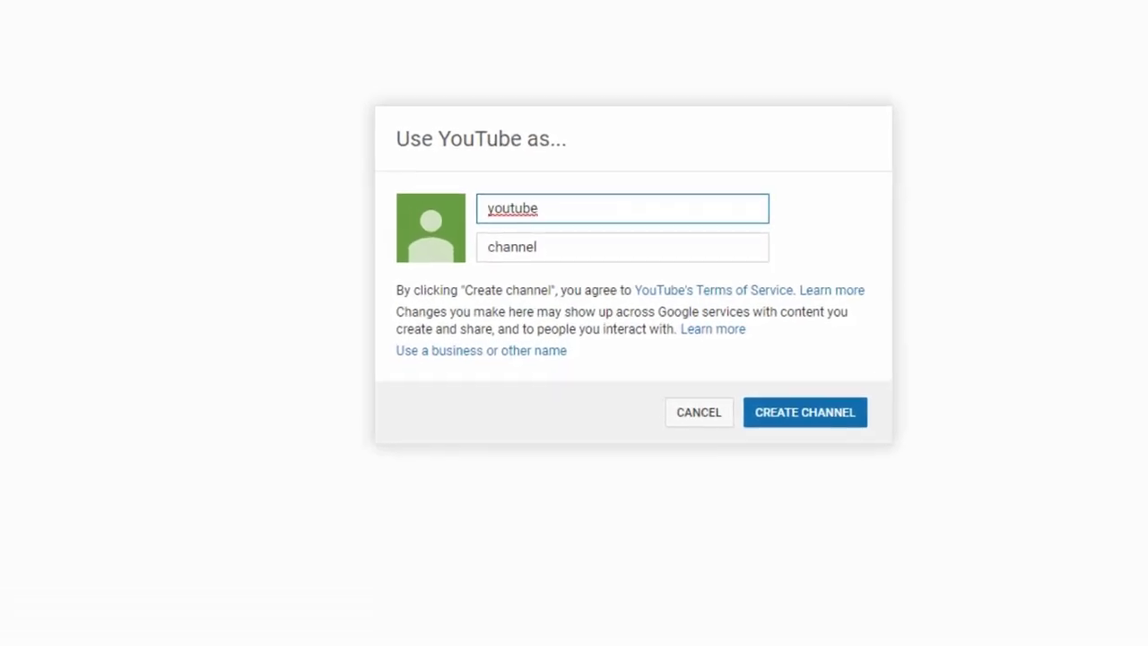
key("Return")
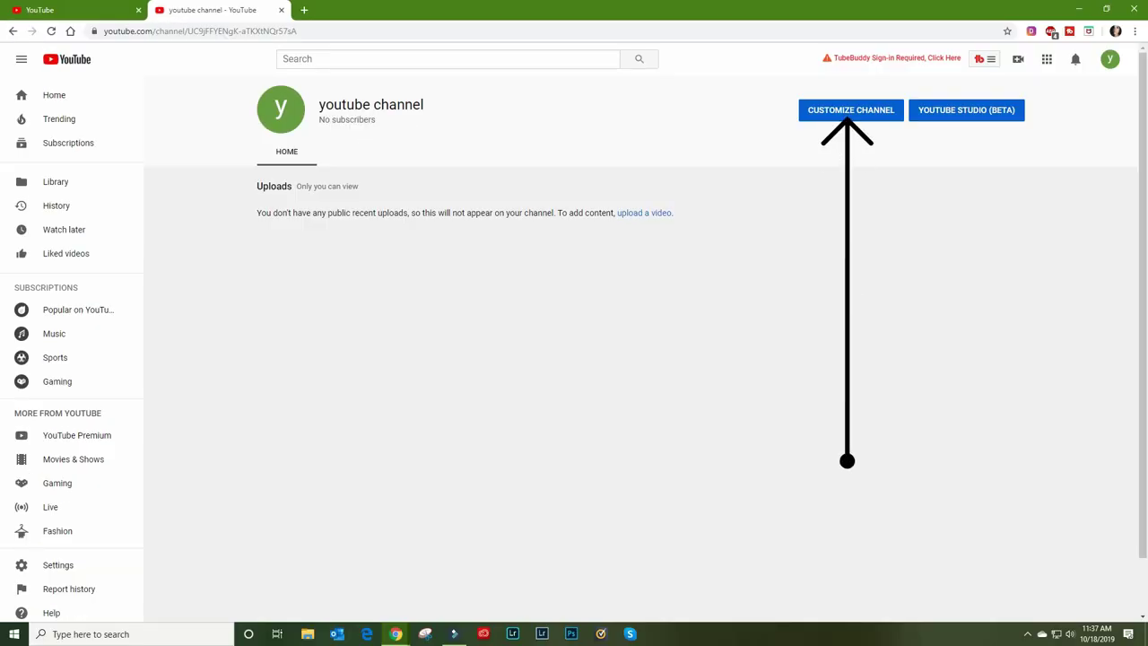
Start customizing the channel and upload the photo 20191017_101349 from Downloads as the new channel icon
left_click(850, 111)
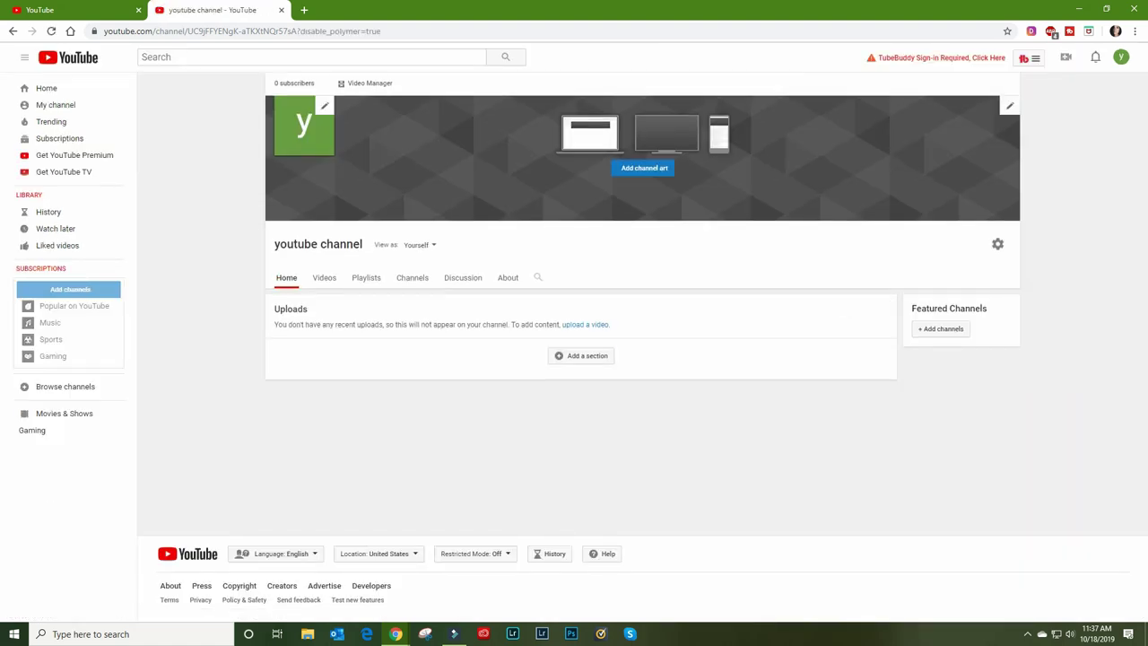
left_click(325, 106)
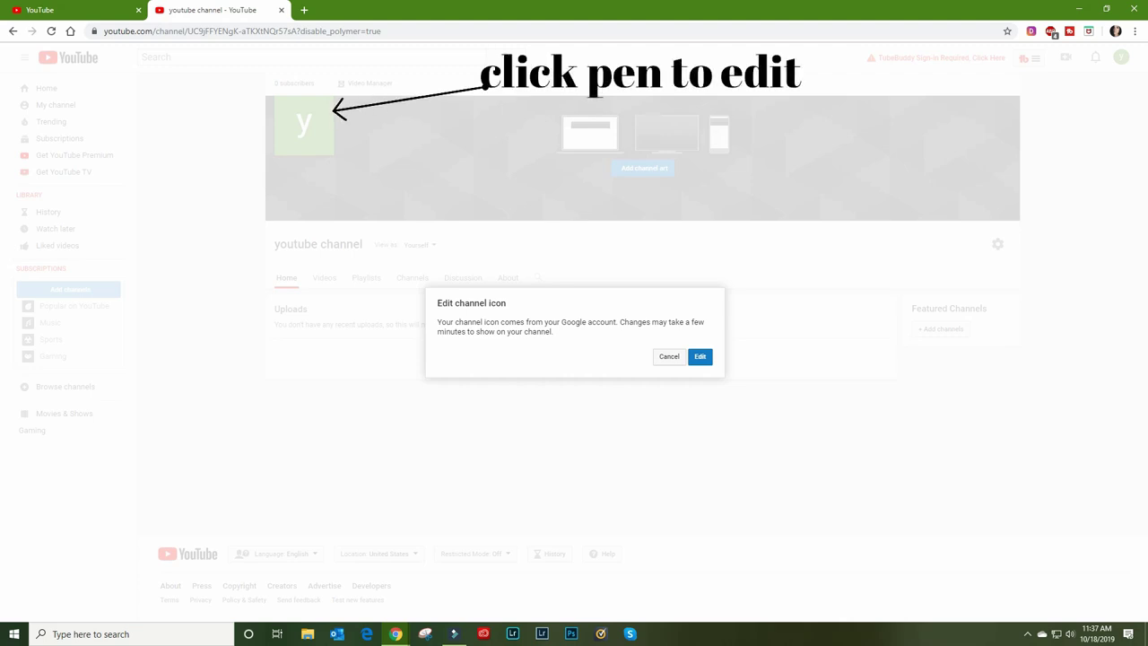
left_click(700, 356)
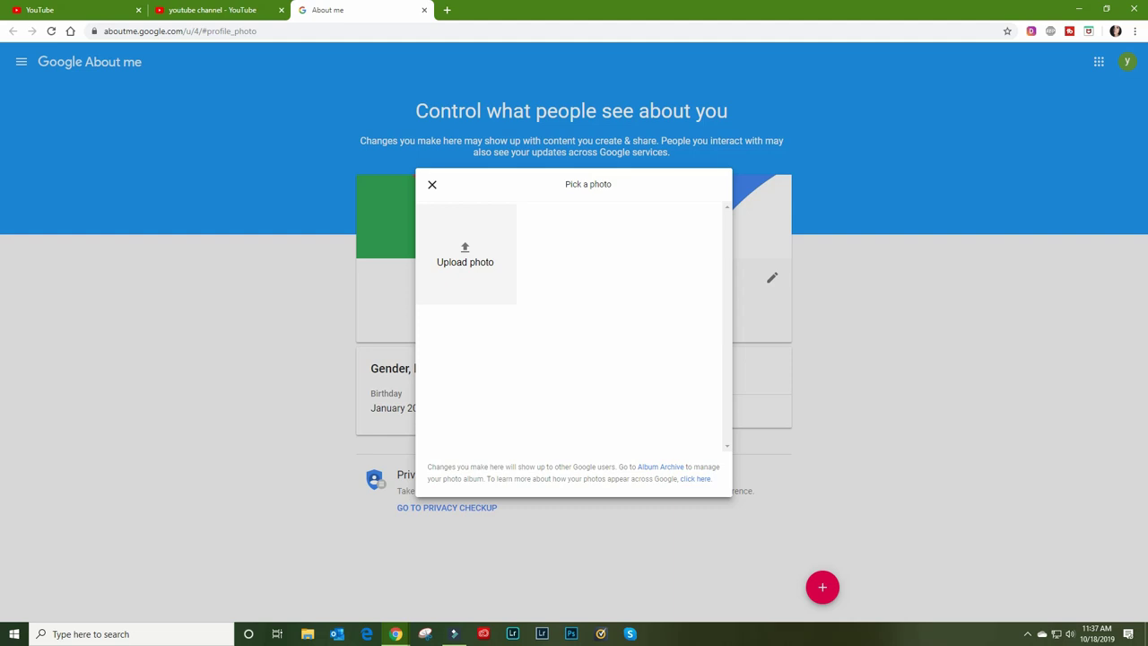
left_click(464, 254)
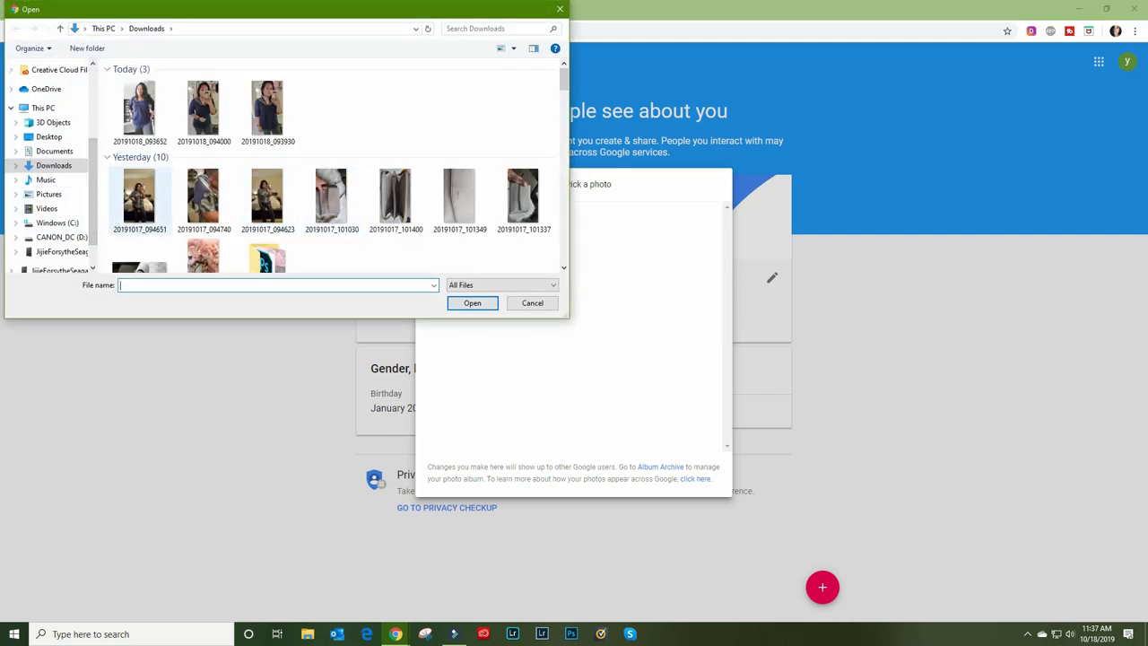
left_click(460, 195)
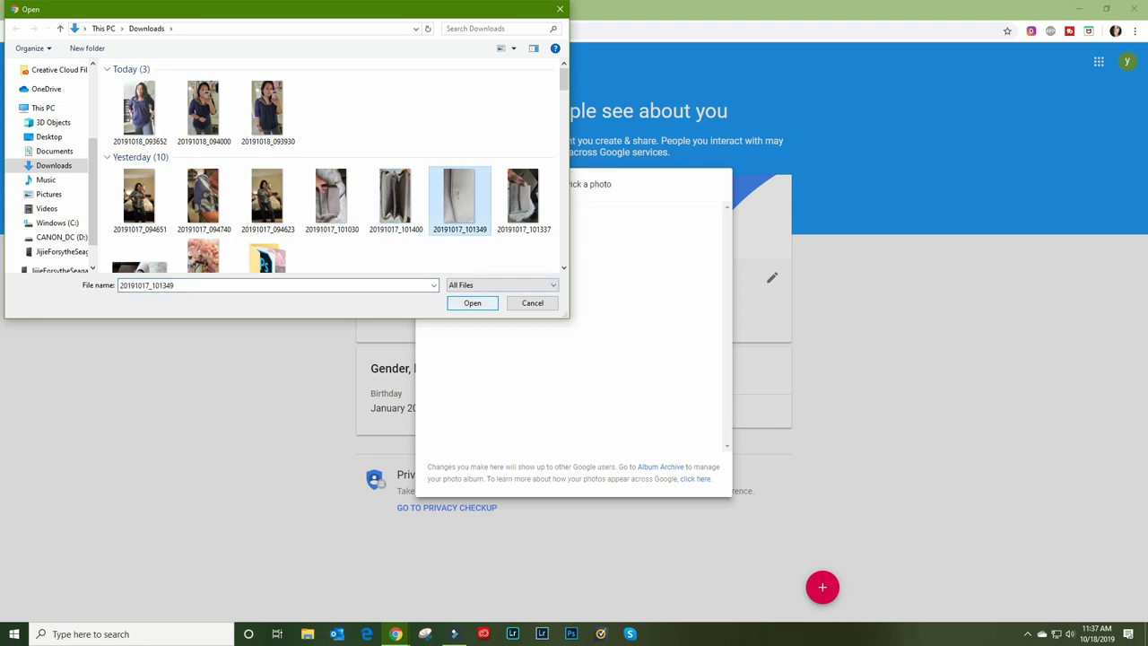
key("Return")
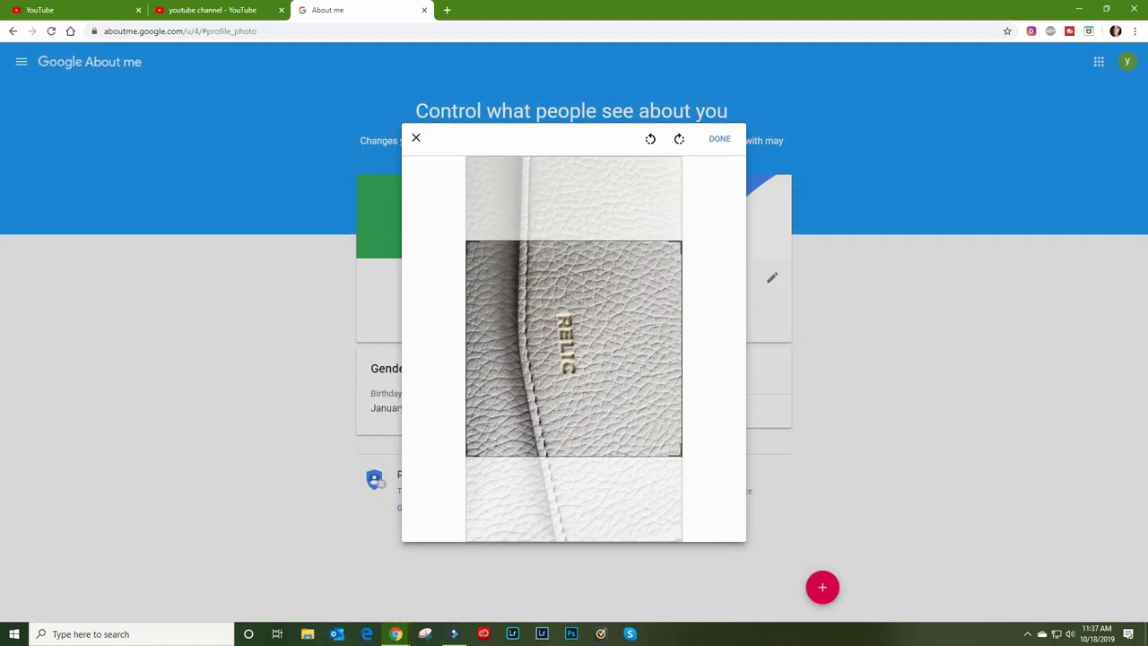
Crop the photo to a small square over the upper part of the leather seam, save it as profile picture, and refresh the channel page
left_click_drag(573, 348, 574, 304)
left_click_drag(680, 411, 579, 310)
left_click_drag(523, 254, 541, 231)
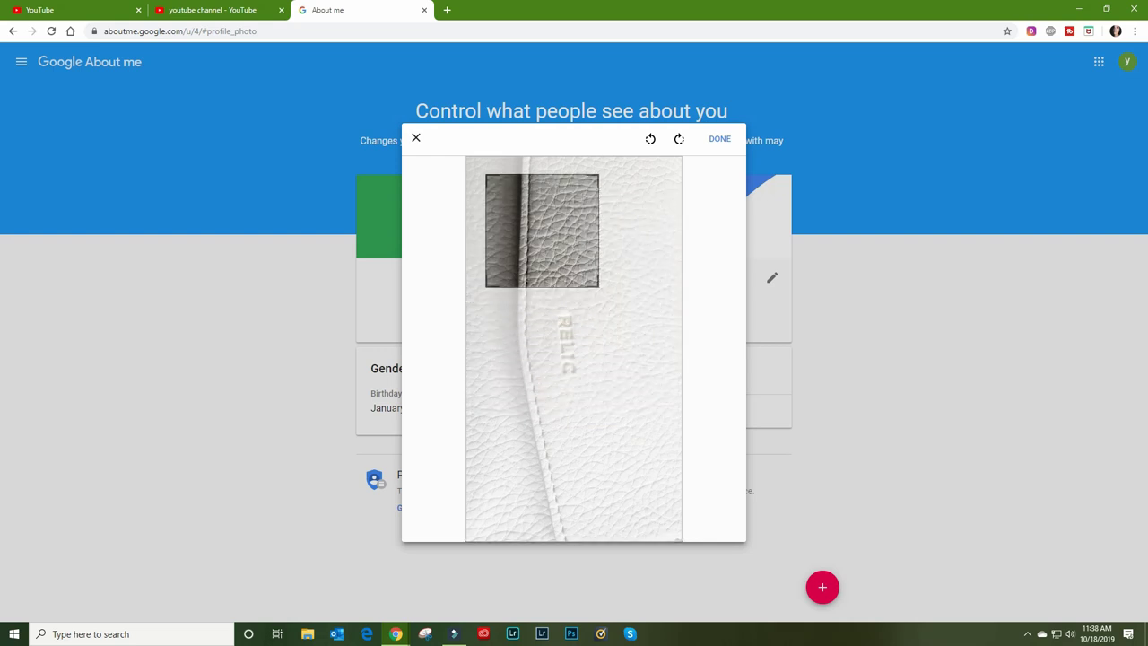
left_click(719, 138)
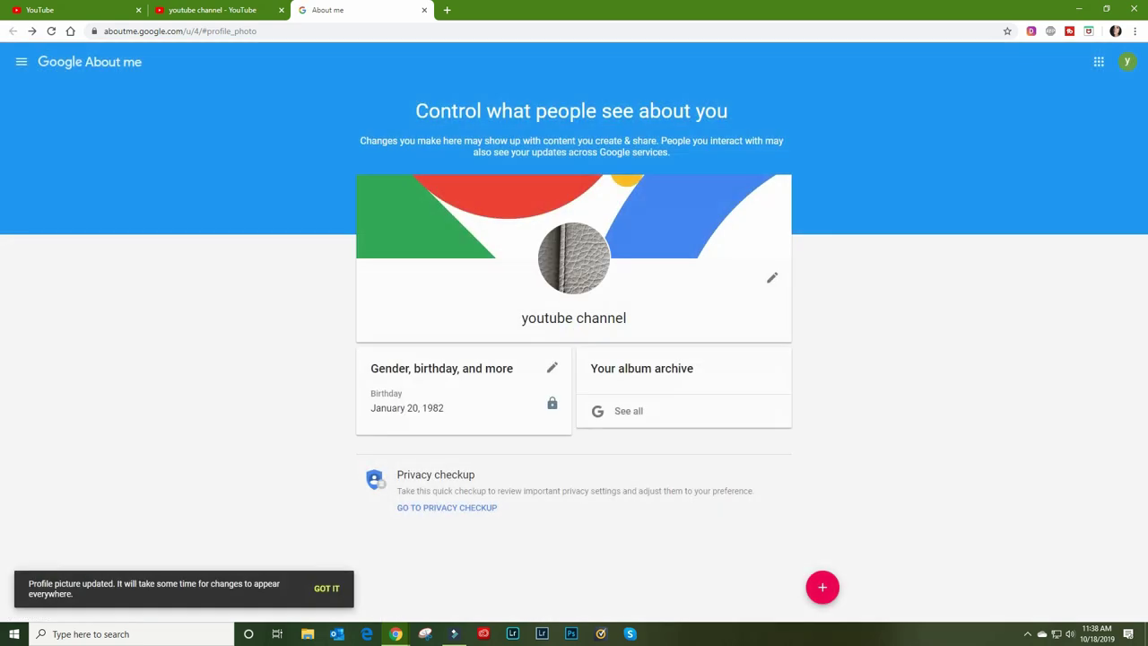
left_click(424, 10)
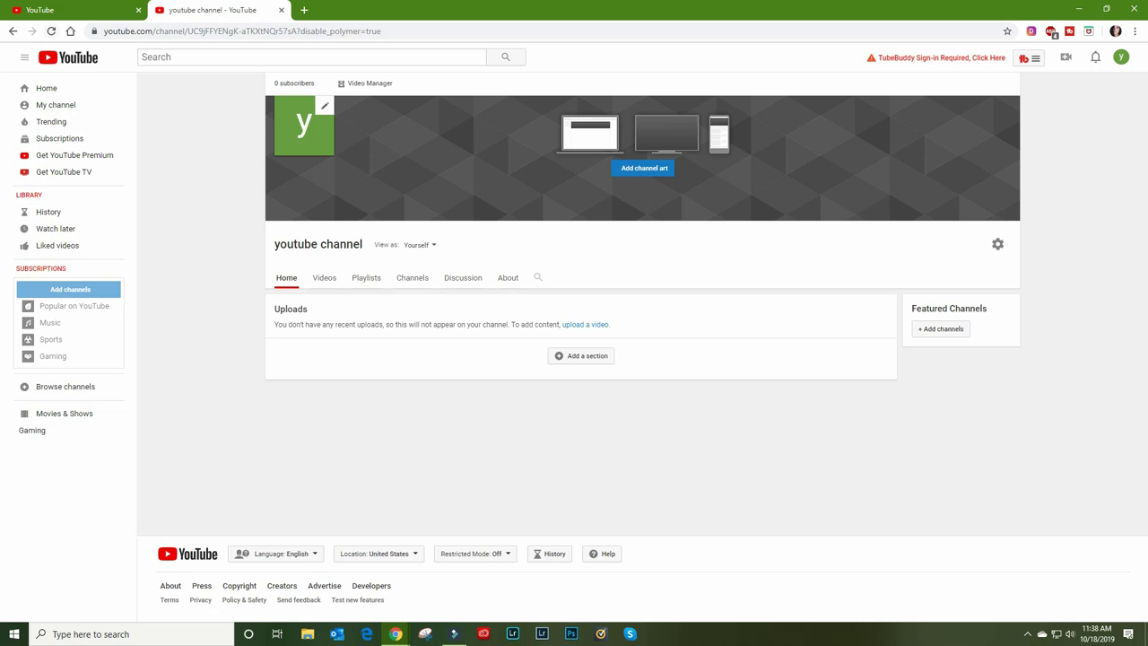
left_click(51, 32)
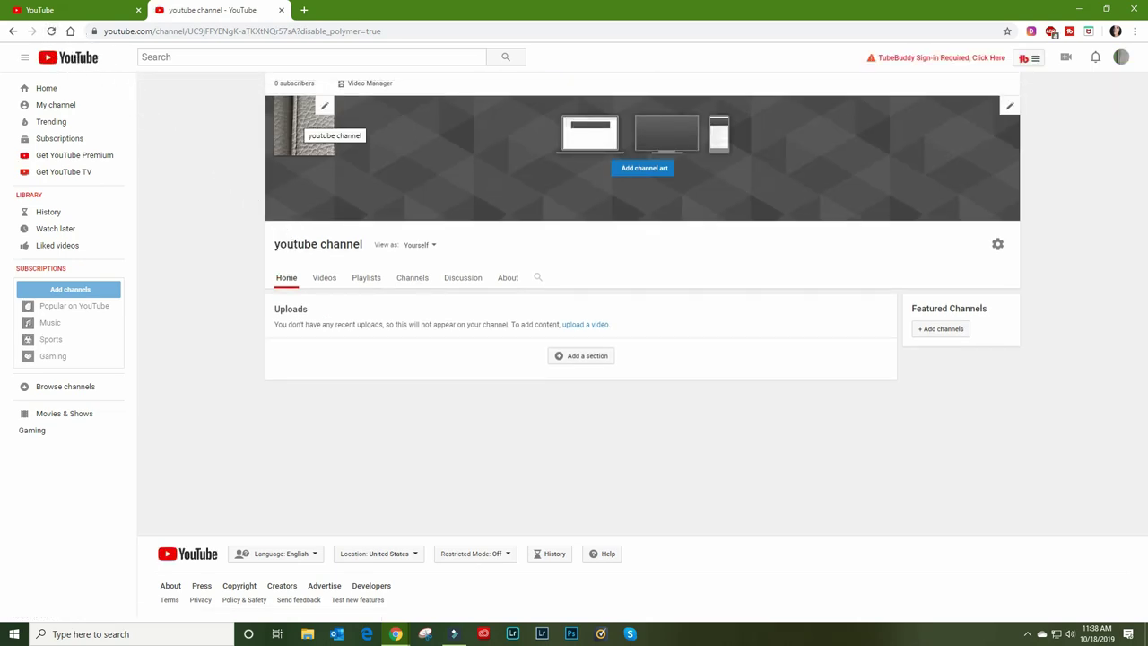
Look through the account's own photos for channel art, including the Profile photos album
left_click(643, 168)
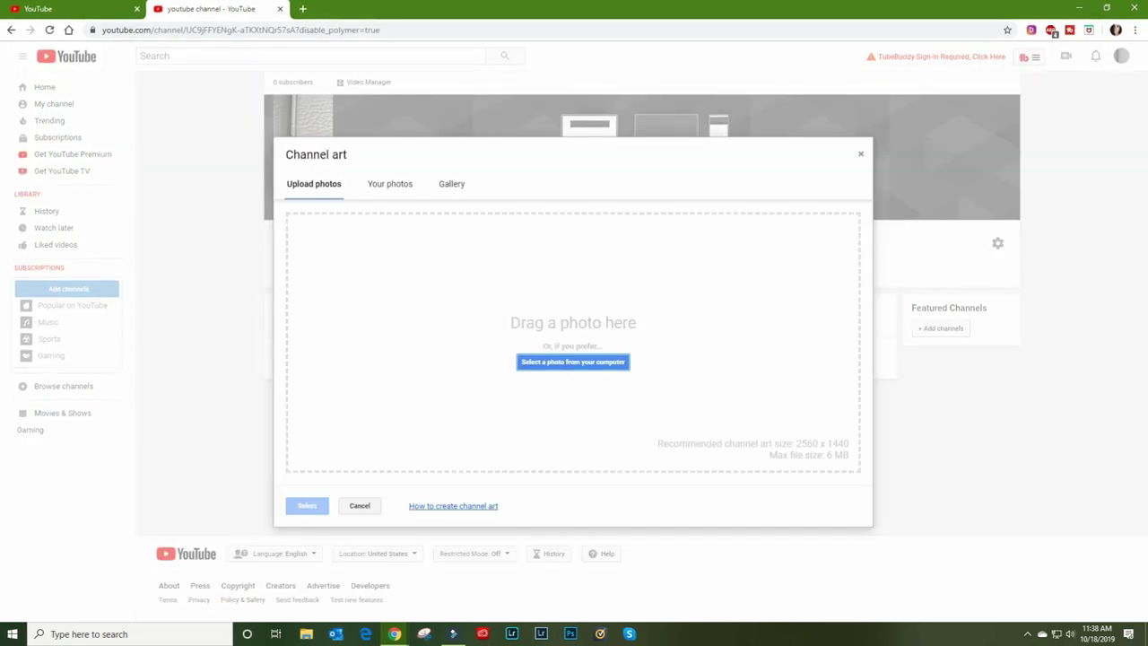
key("Escape")
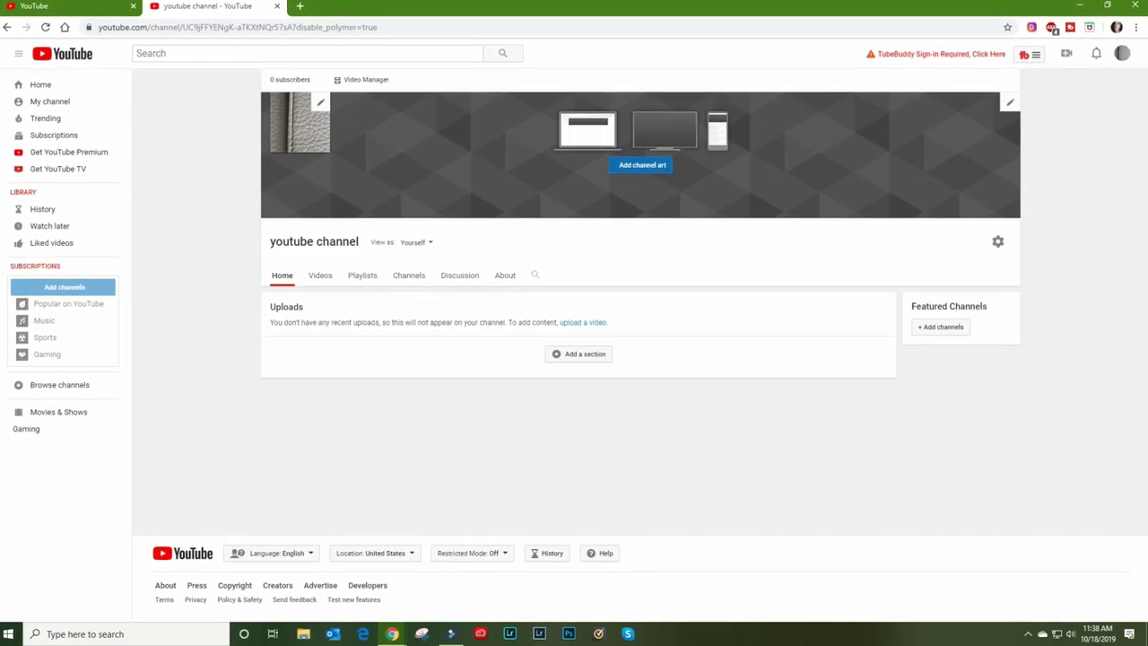
left_click(641, 165)
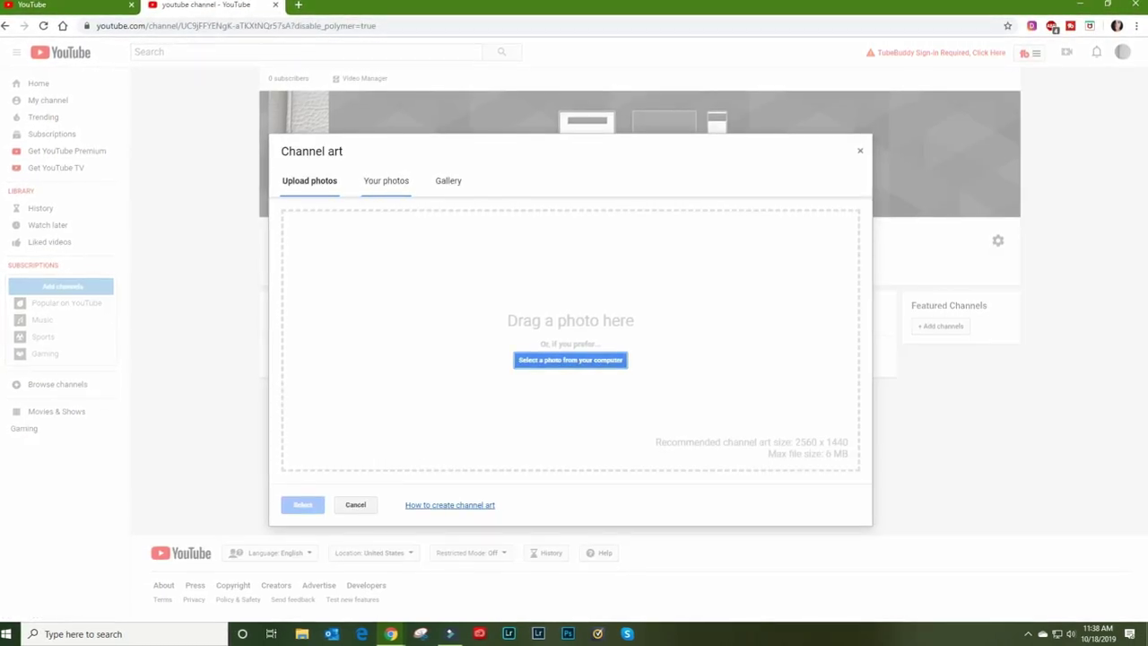
left_click(386, 181)
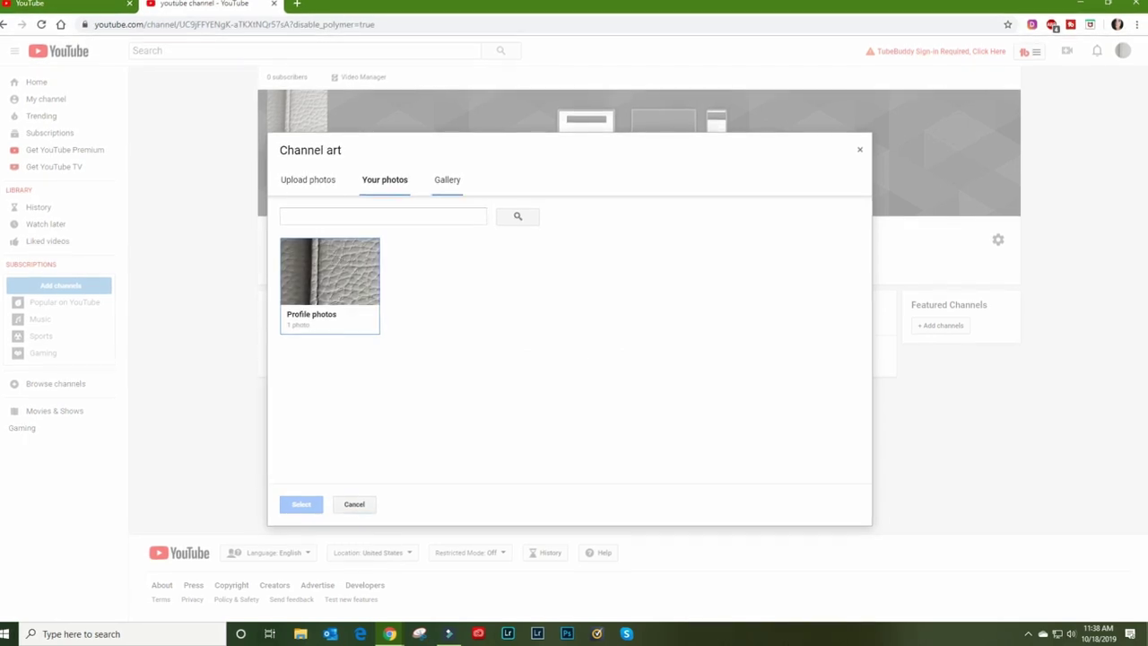
left_click(330, 285)
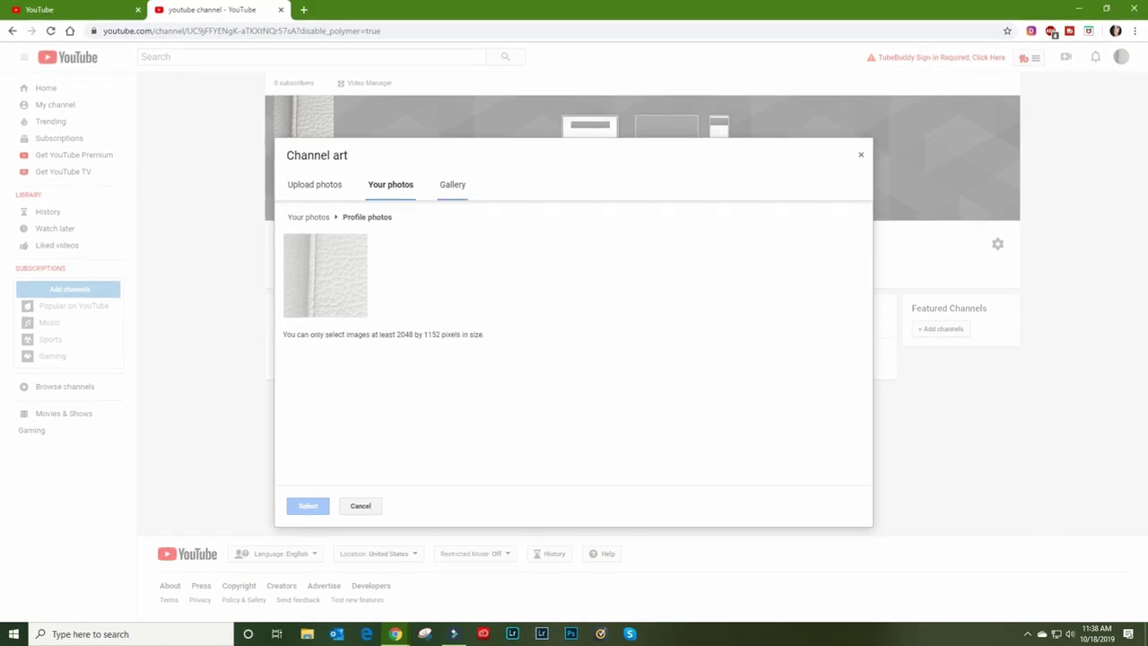
Set the channel art to the gallery image of a forest lake behind bright green bushes
left_click(452, 185)
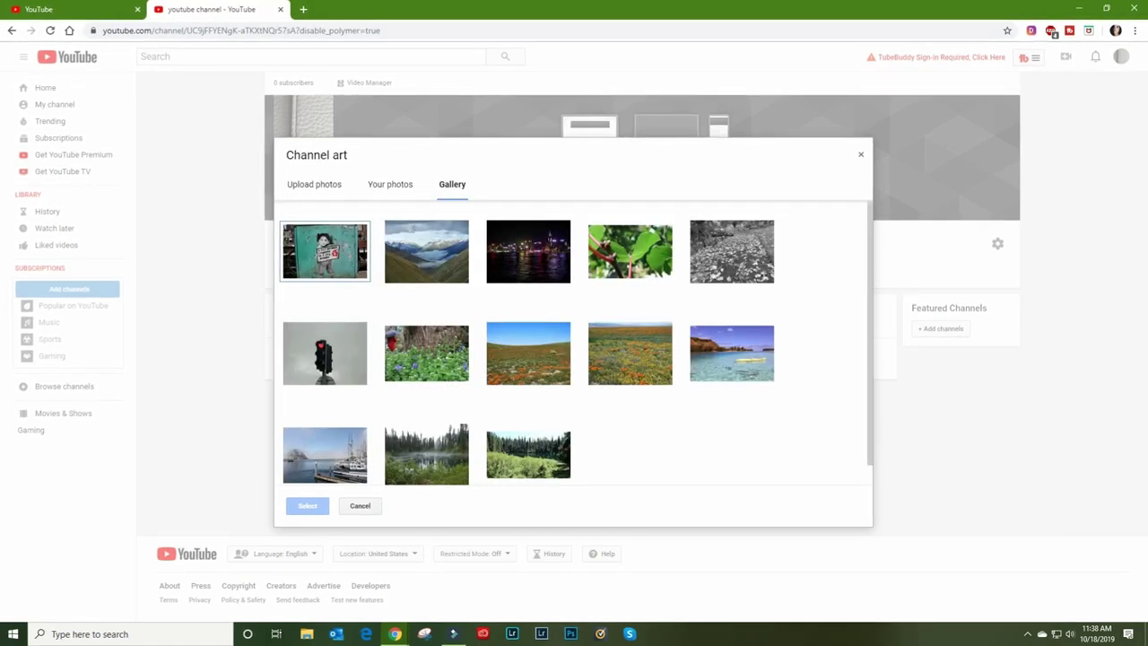
left_click(527, 448)
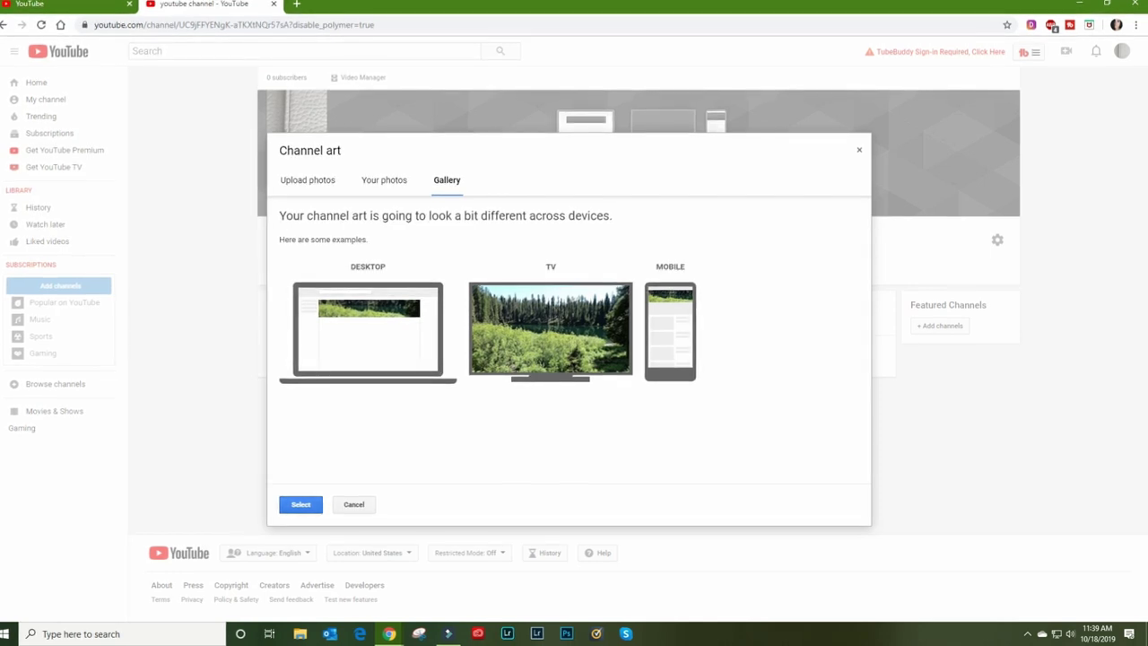
left_click(384, 181)
left_click(446, 180)
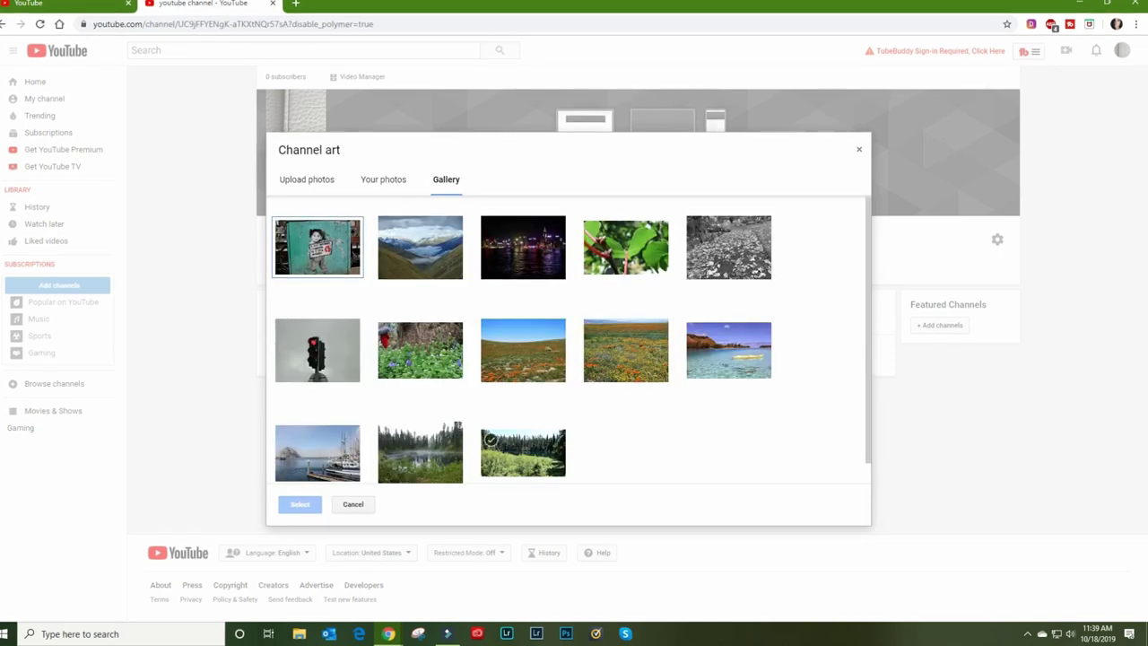
left_click(523, 453)
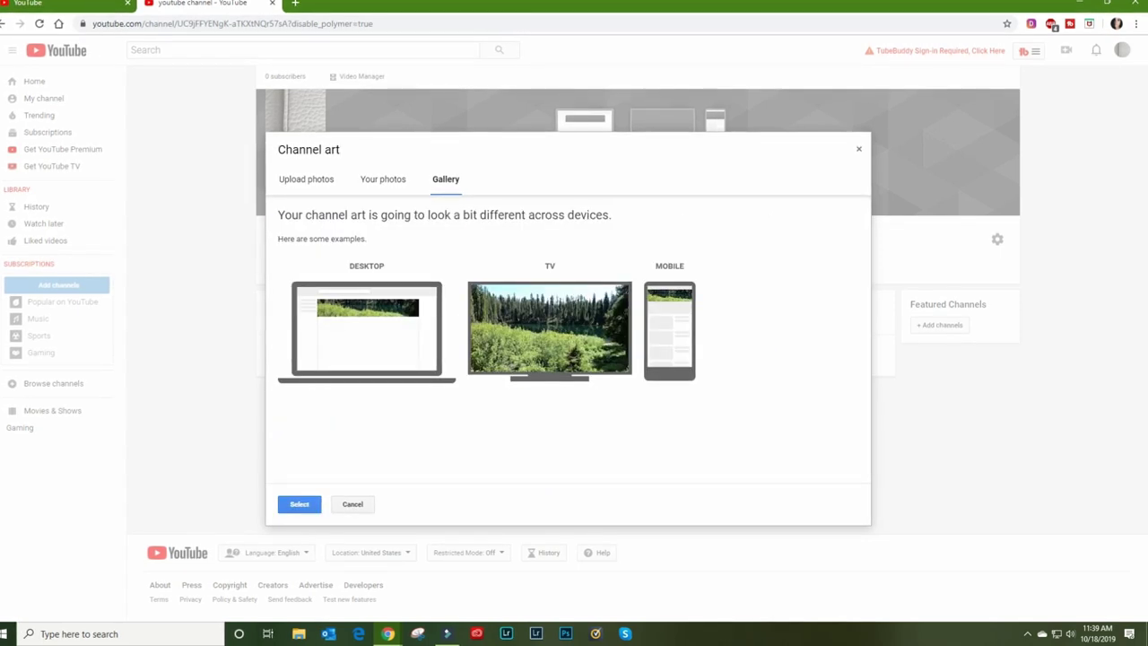
left_click(299, 504)
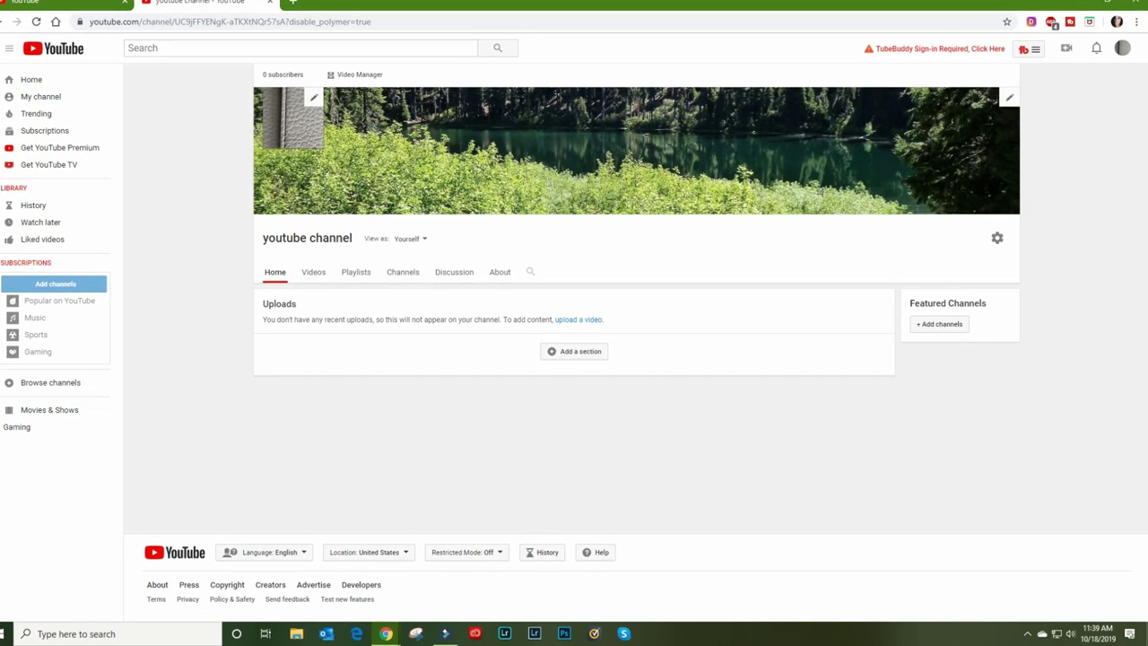
View the edit options of the channel banner and open the channel settings
left_click(1010, 97)
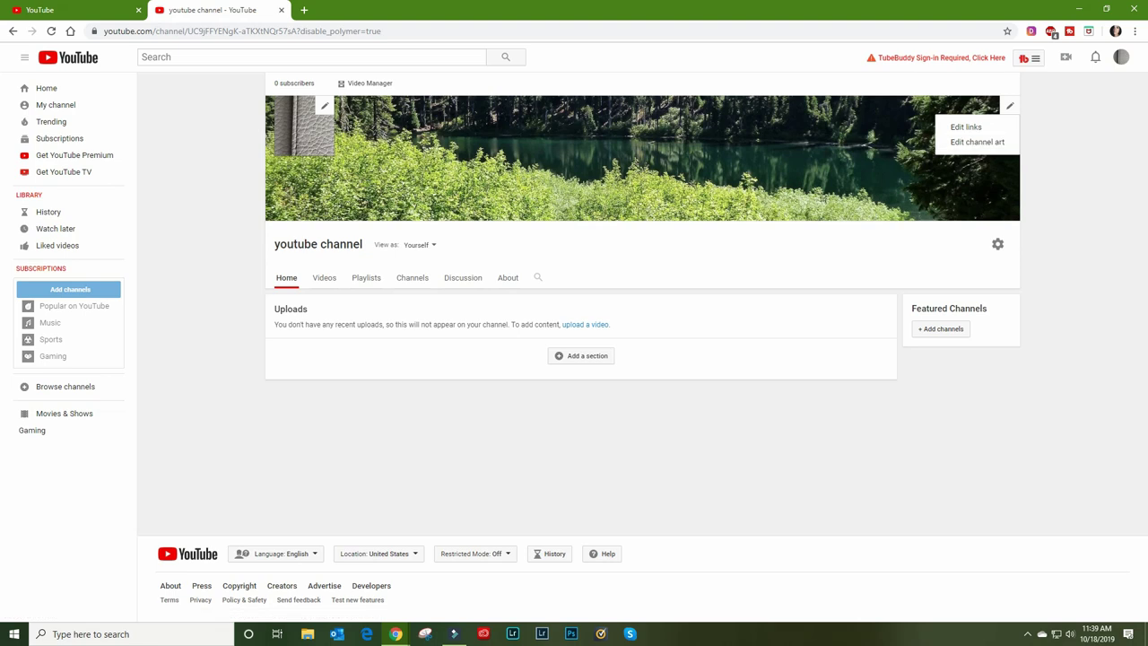
key("Escape")
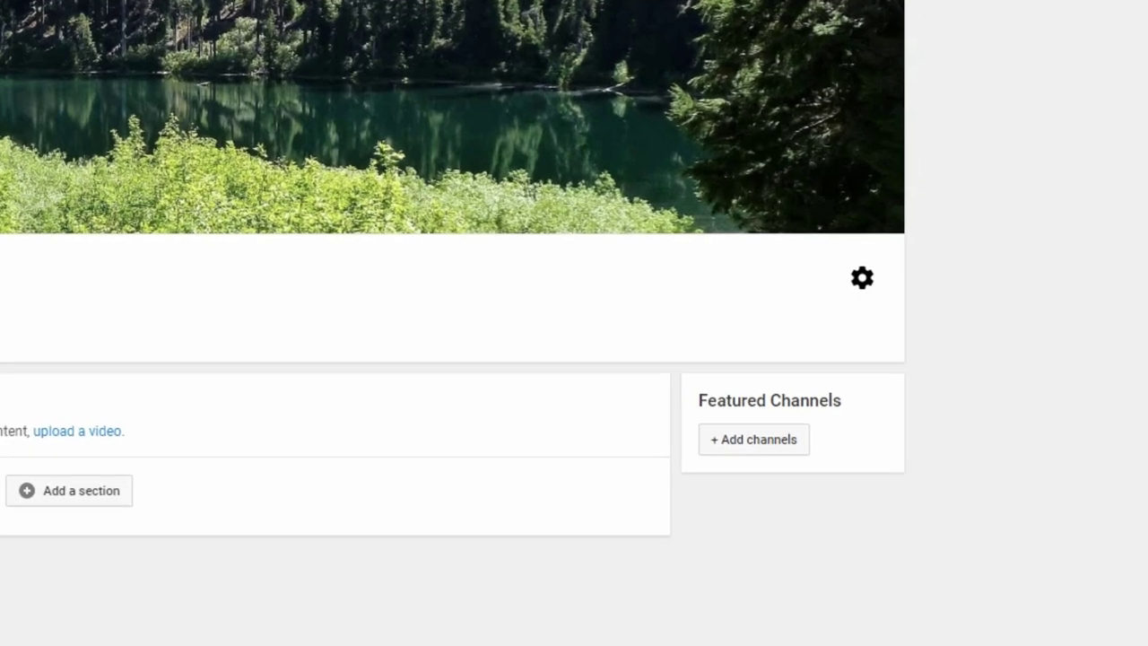
left_click(865, 277)
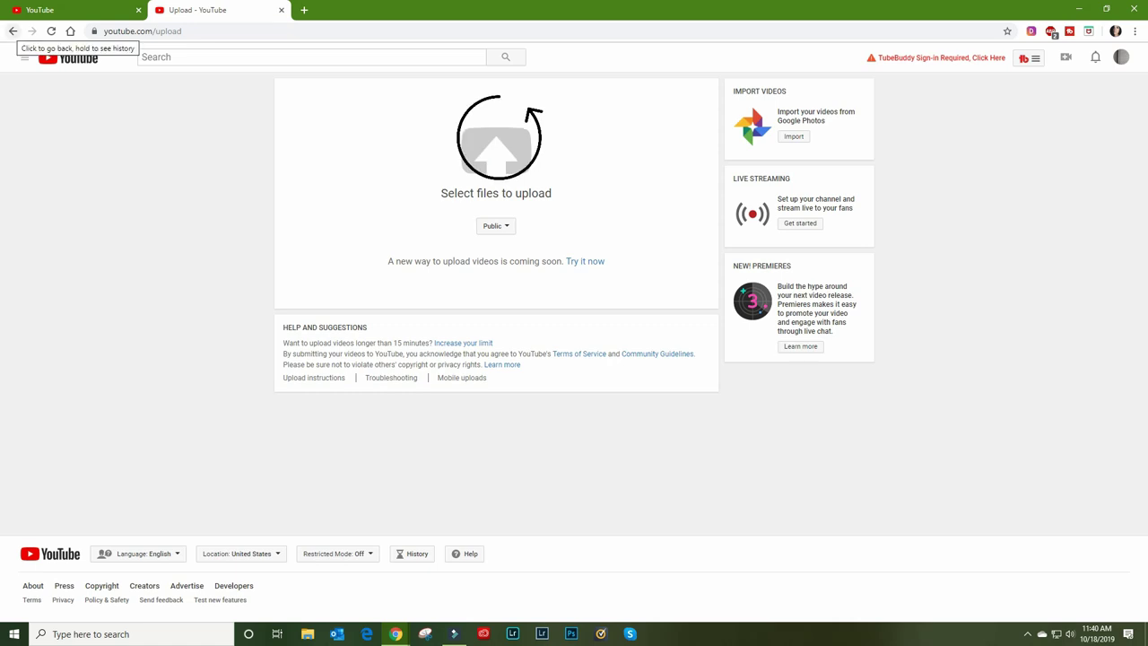
Return from the upload page to the channel and view the options for uploading a video or going live
left_click(13, 30)
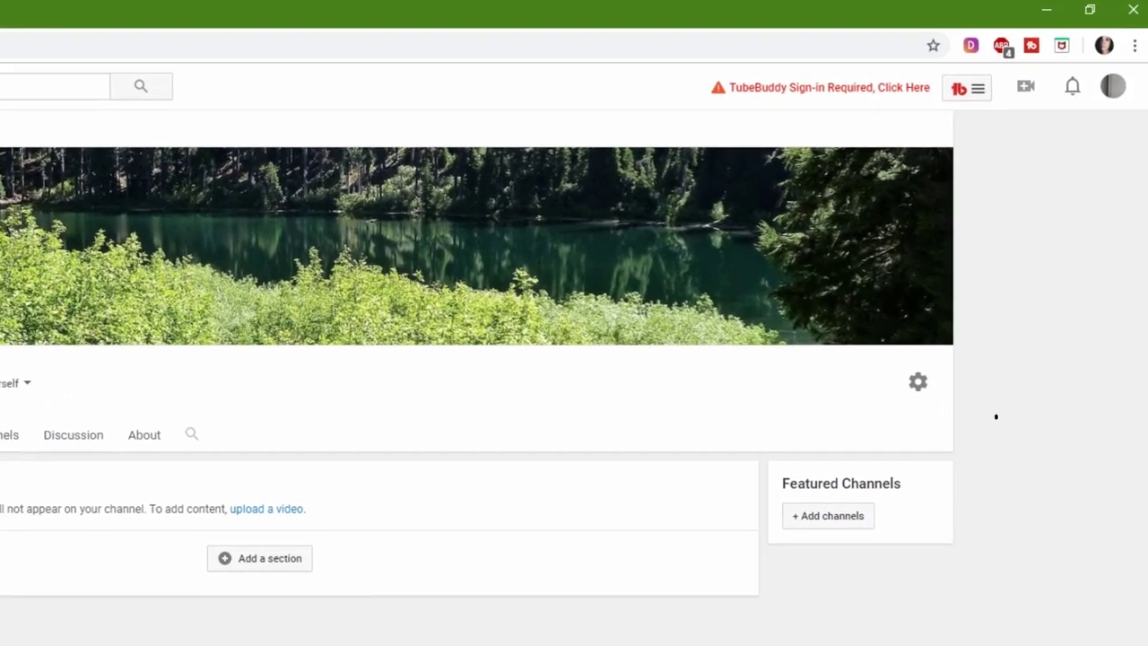
left_click(1065, 57)
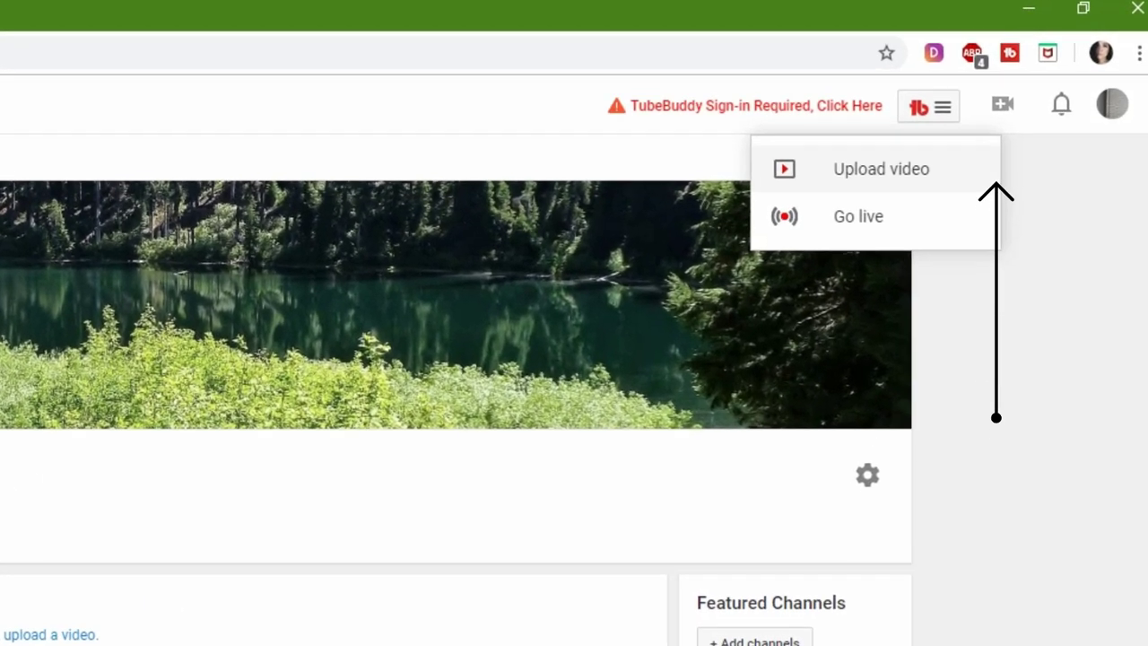
Save the About description "hello my name is", the owner's name and "i am a filipino i want to be a popular.", and reopen channel home
left_click(508, 278)
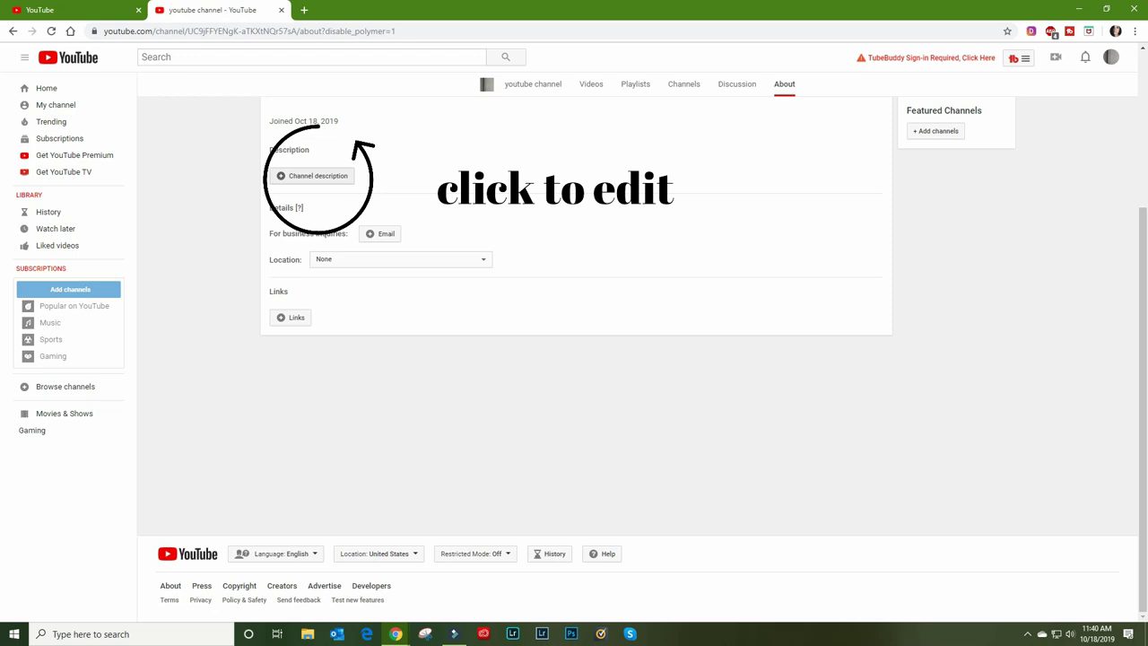
left_click(312, 176)
type("hi")
key("BackSpace")
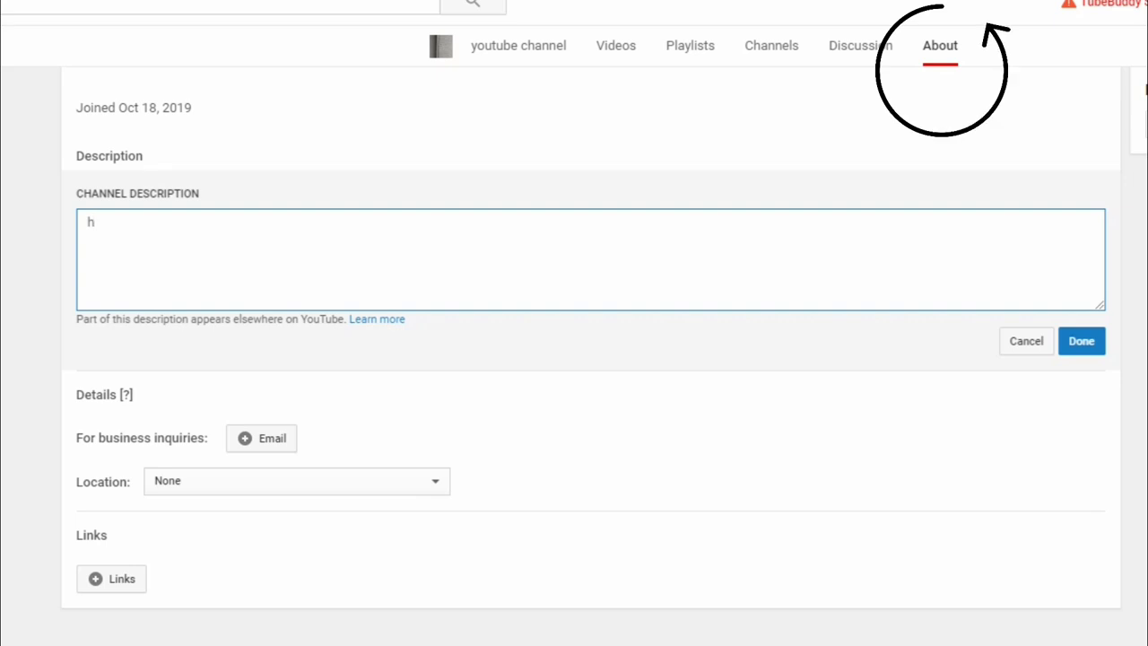
type("ello my name is churva chu")
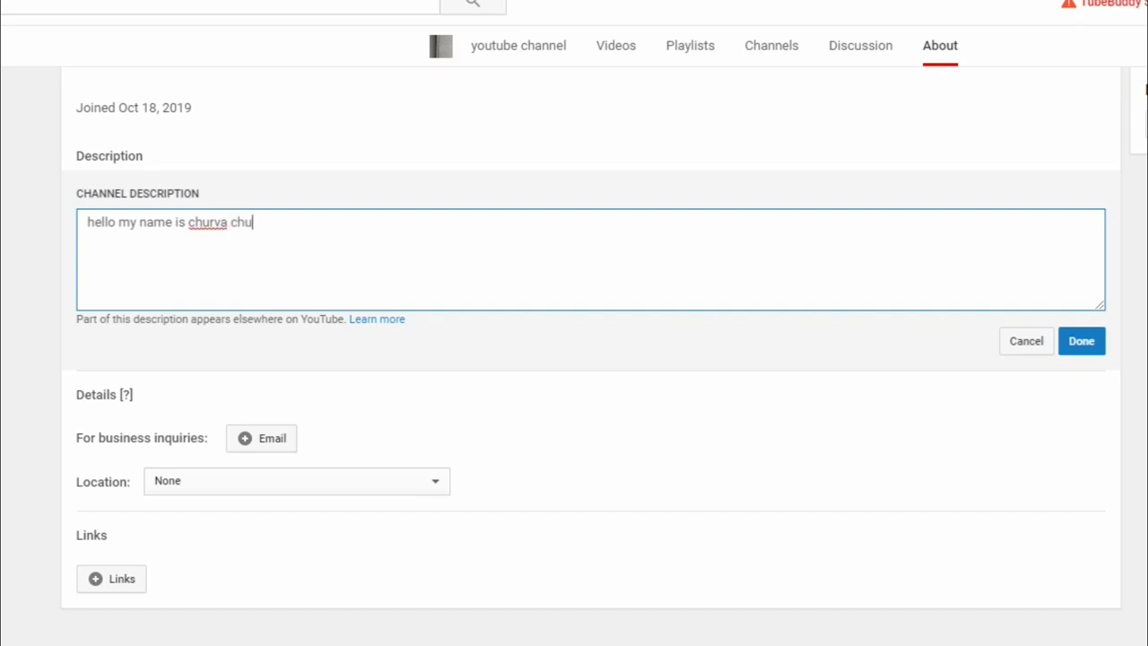
type("chu, i am a filipino")
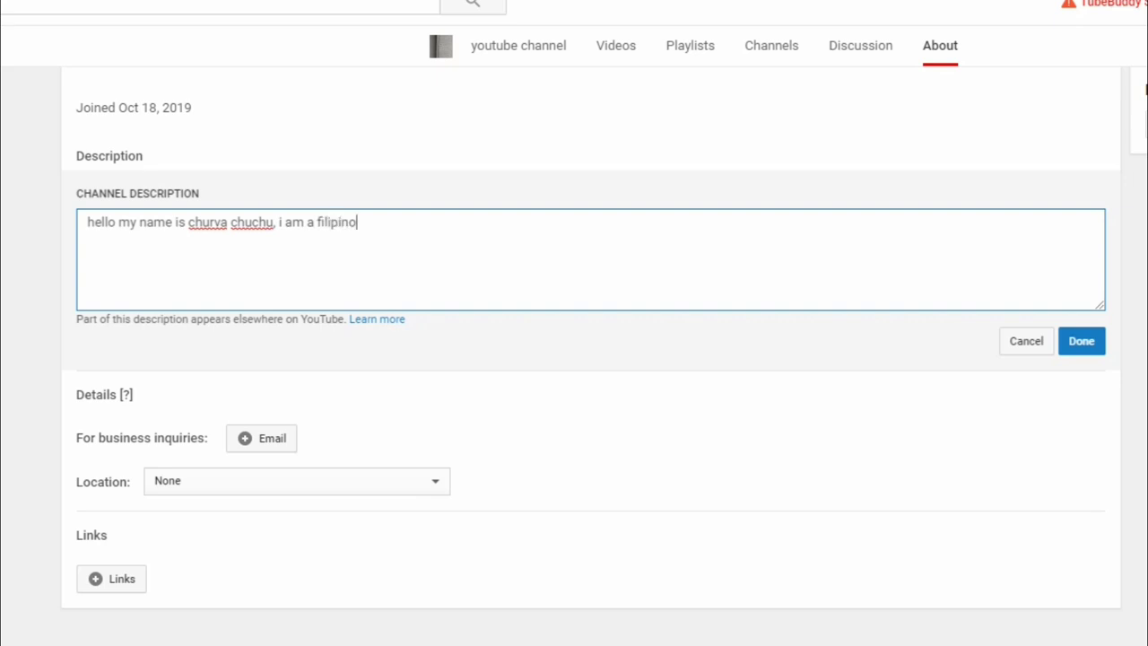
type(" i want to be")
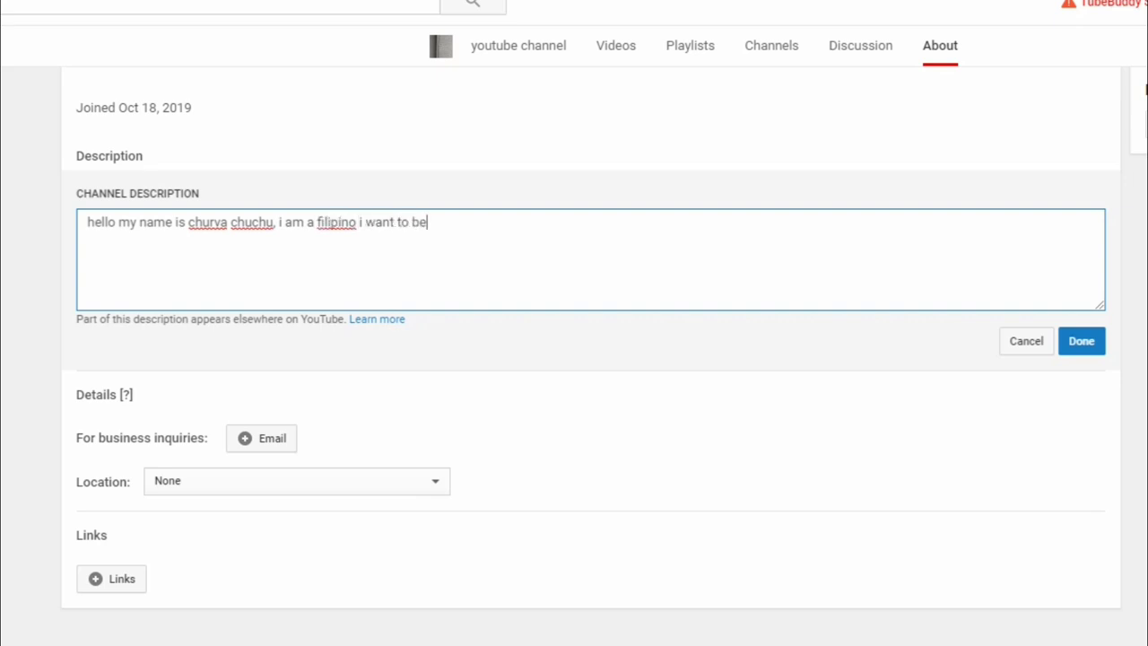
type(" a popular.")
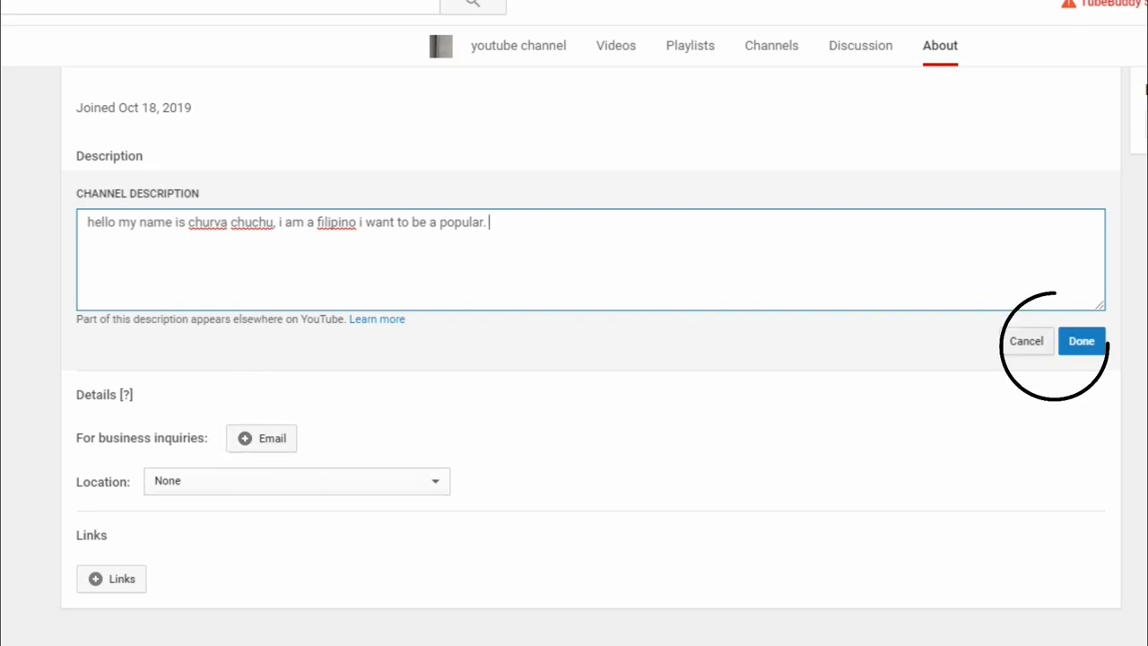
left_click(1081, 341)
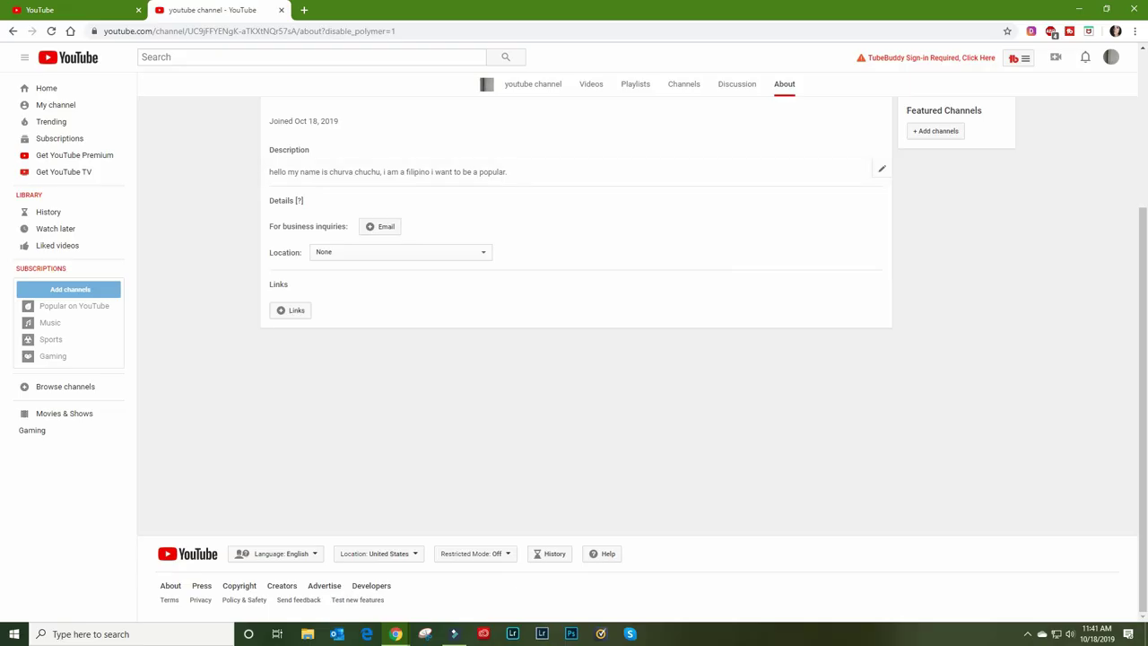
scroll(578, 314, "up", 3)
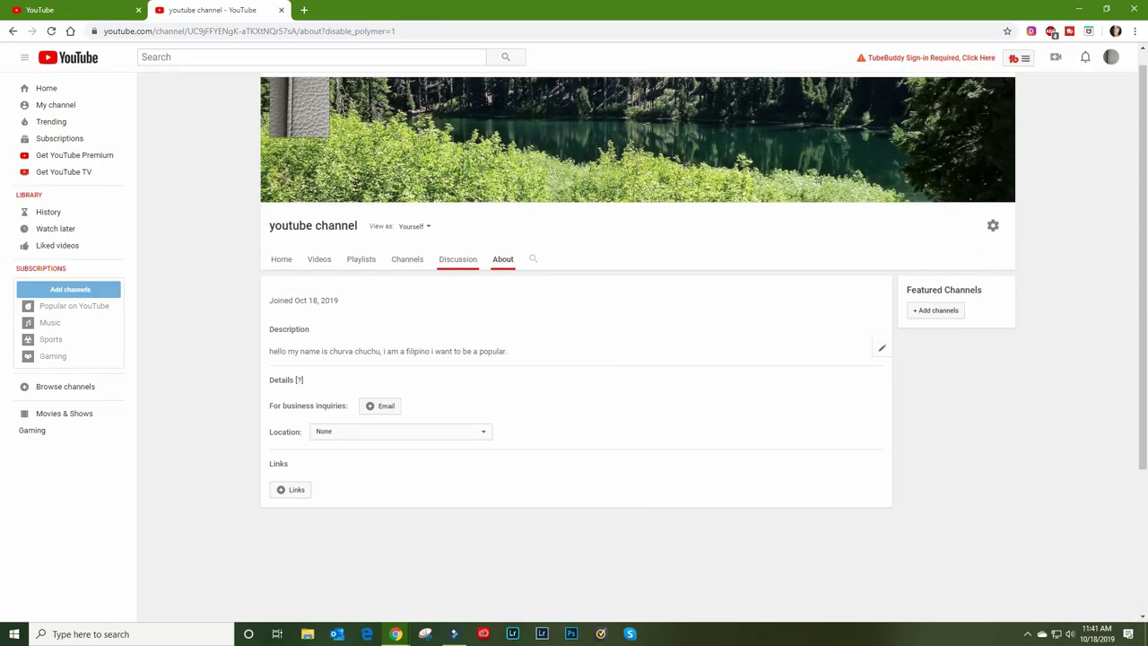
left_click(281, 259)
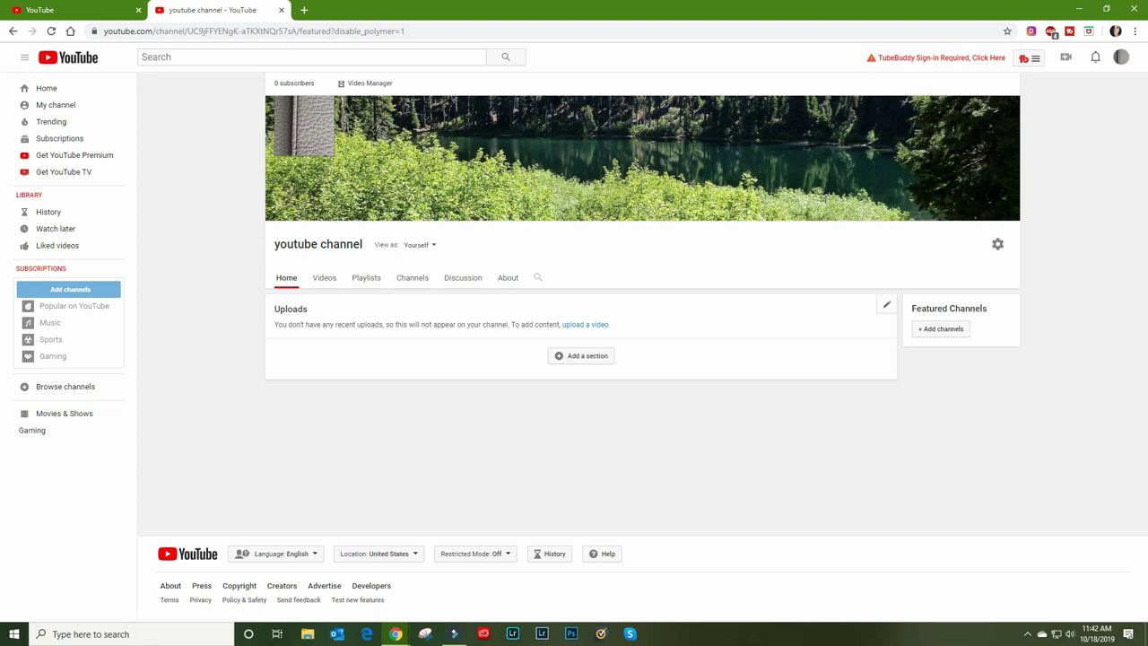